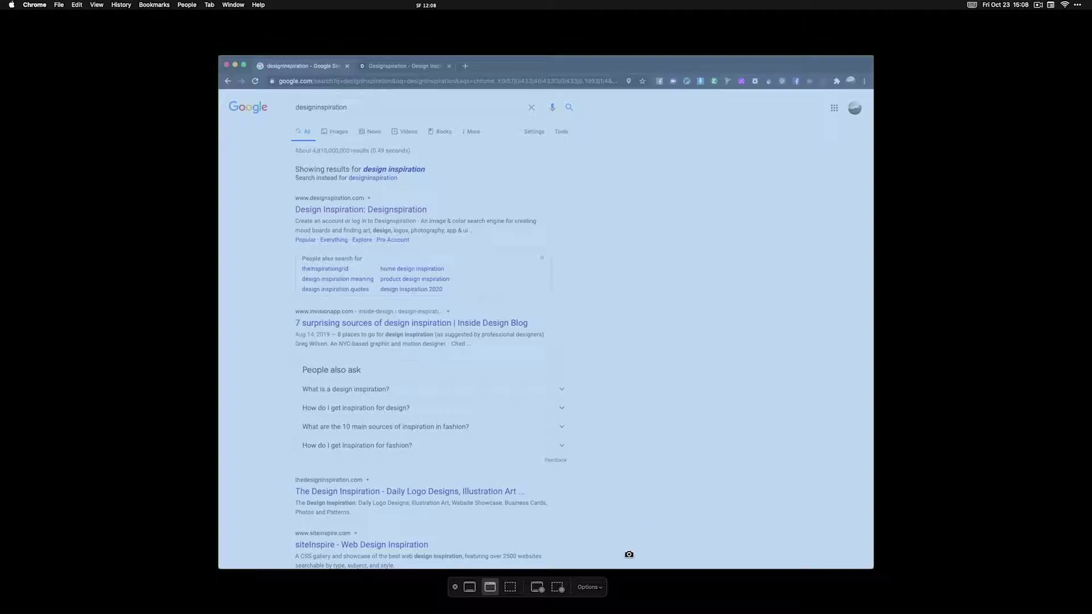
Toggle Show Floating Thumbnail in the Screenshot Options menu and close the capture toolbar.
click(591, 588)
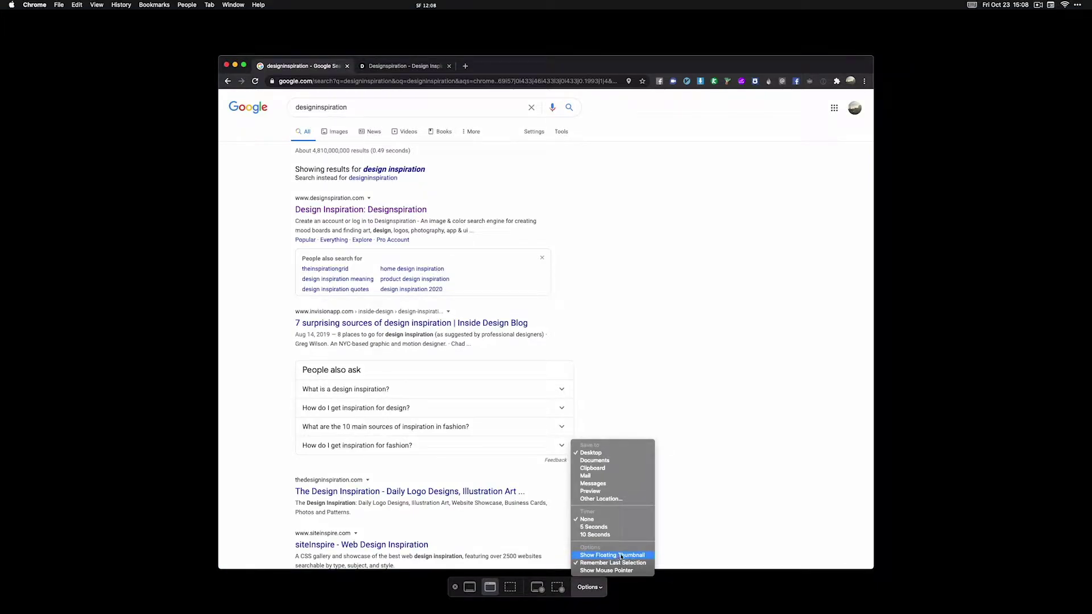
click(616, 557)
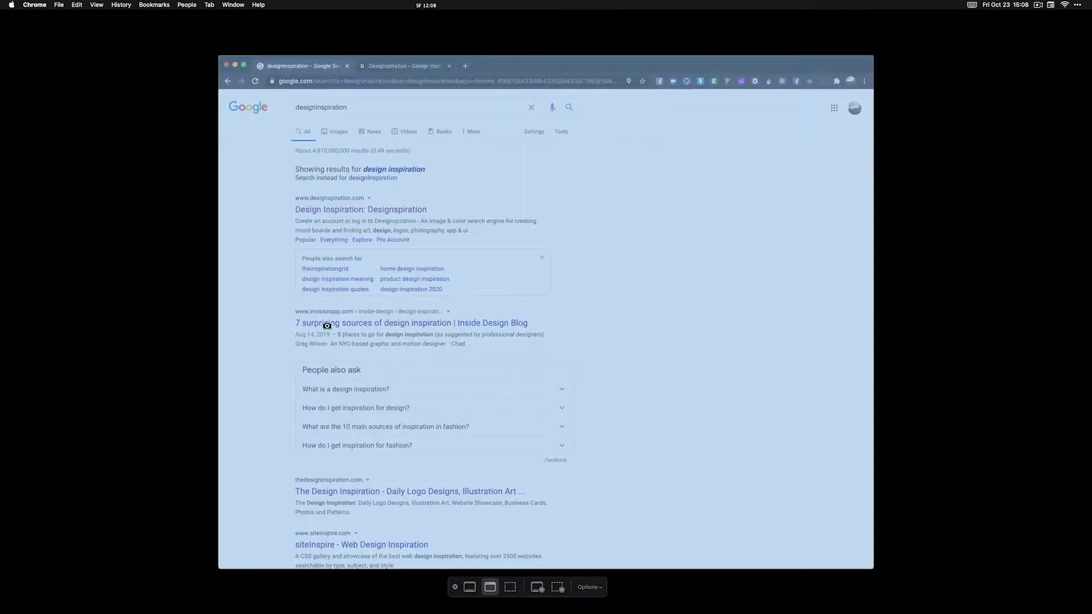
click(301, 343)
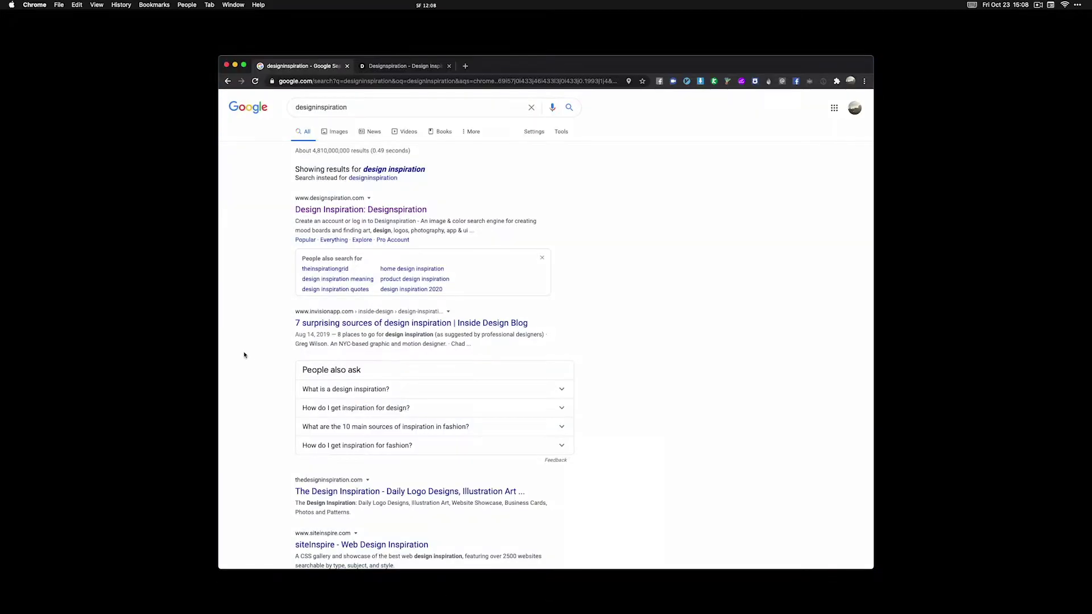
Capture an area of the Google results page and preview the new Desktop screenshot file.
drag(177, 255, 315, 408)
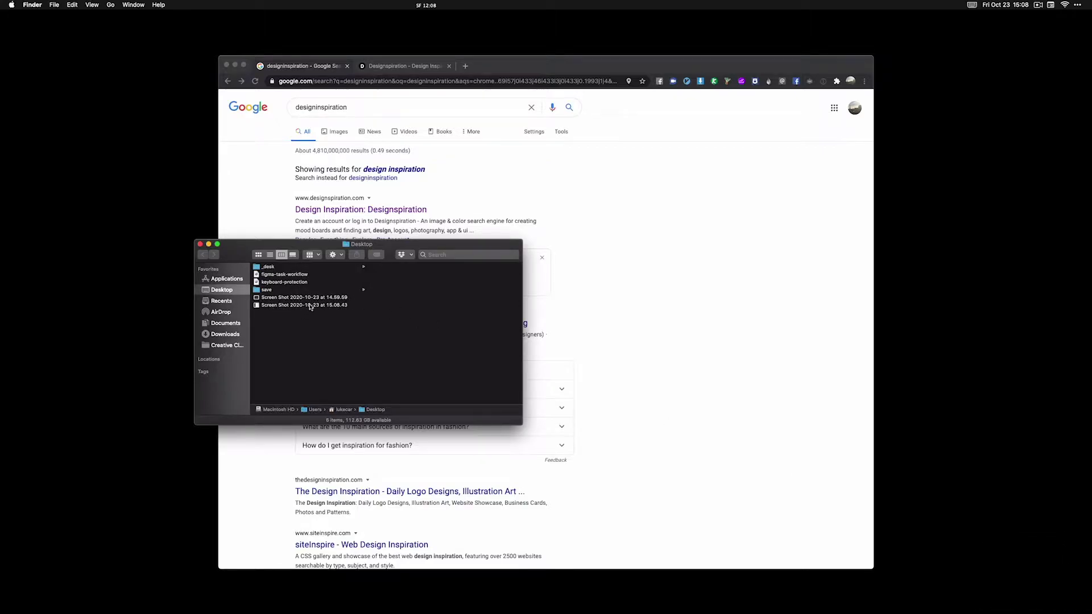
click(309, 305)
key(space)
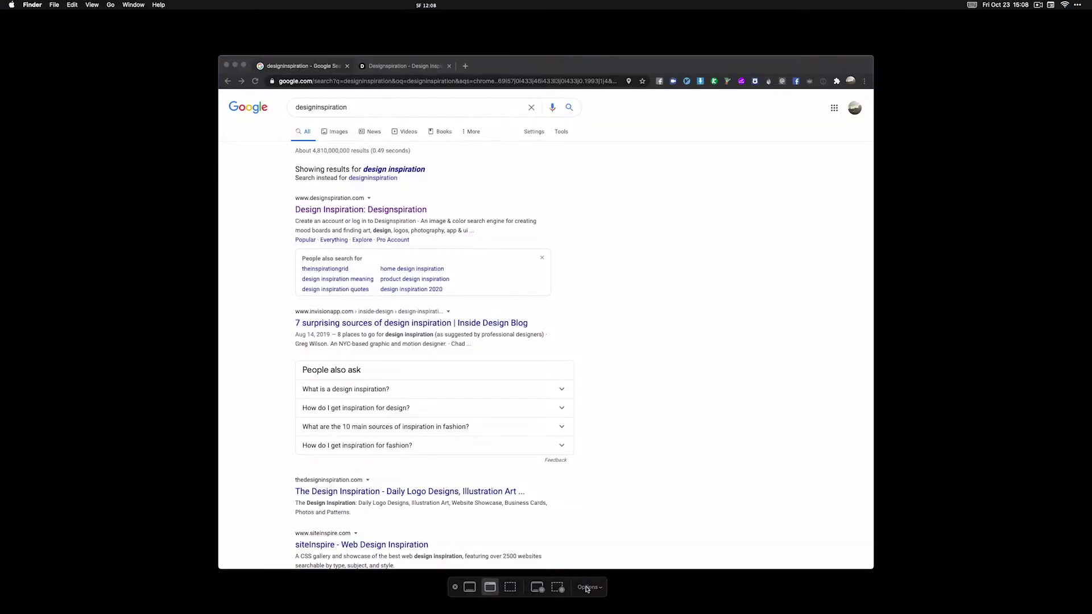
Turn Show Floating Thumbnail off in Screenshot Options and exit the capture tools.
click(588, 587)
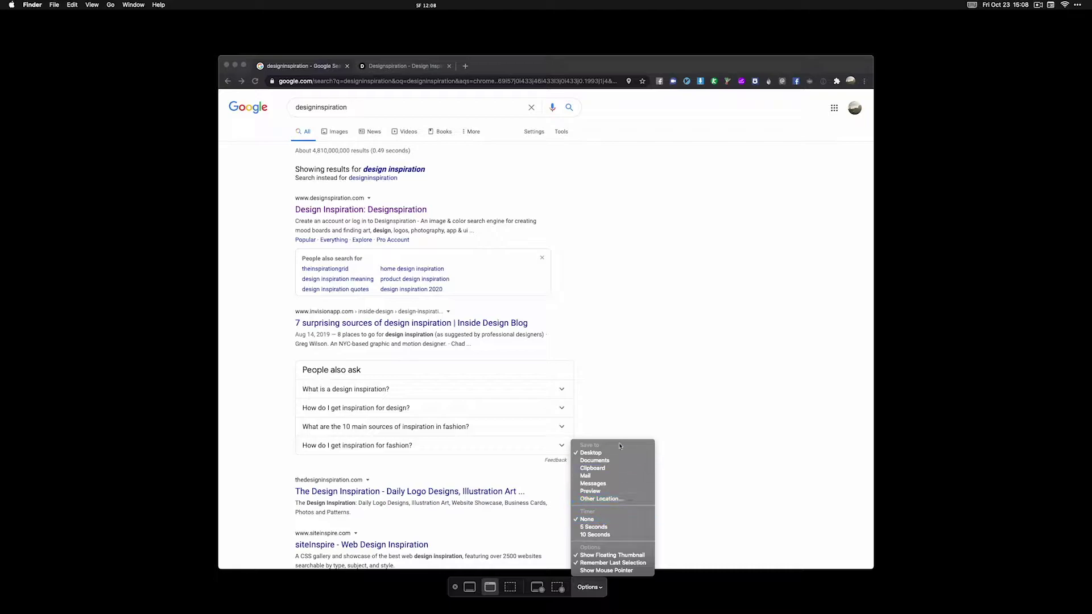
click(603, 557)
click(696, 527)
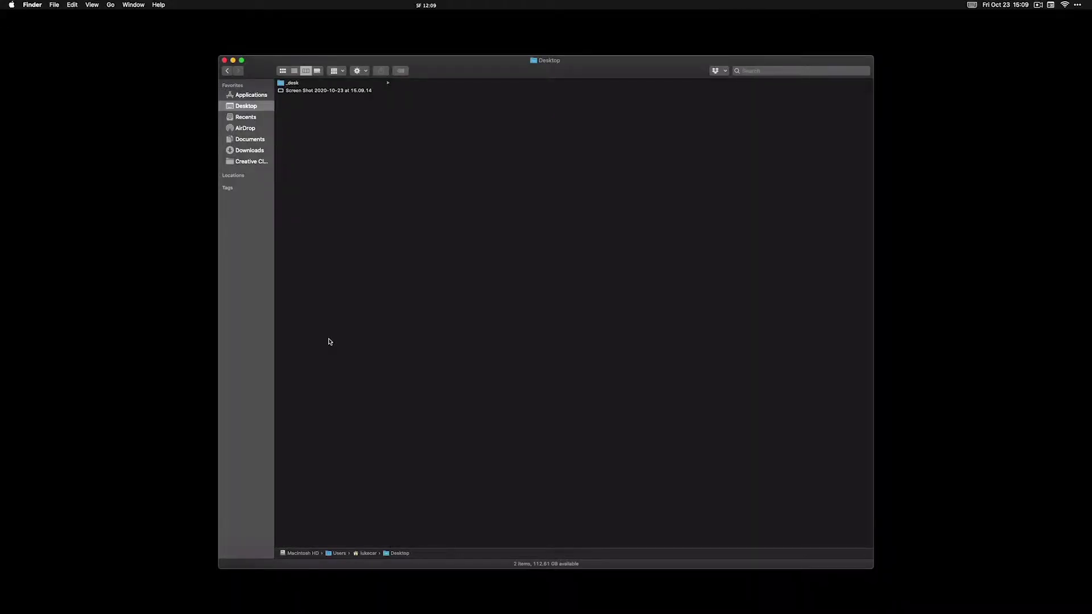
Preview the two Screen Shot files on the Desktop and move both to the Trash.
click(378, 97)
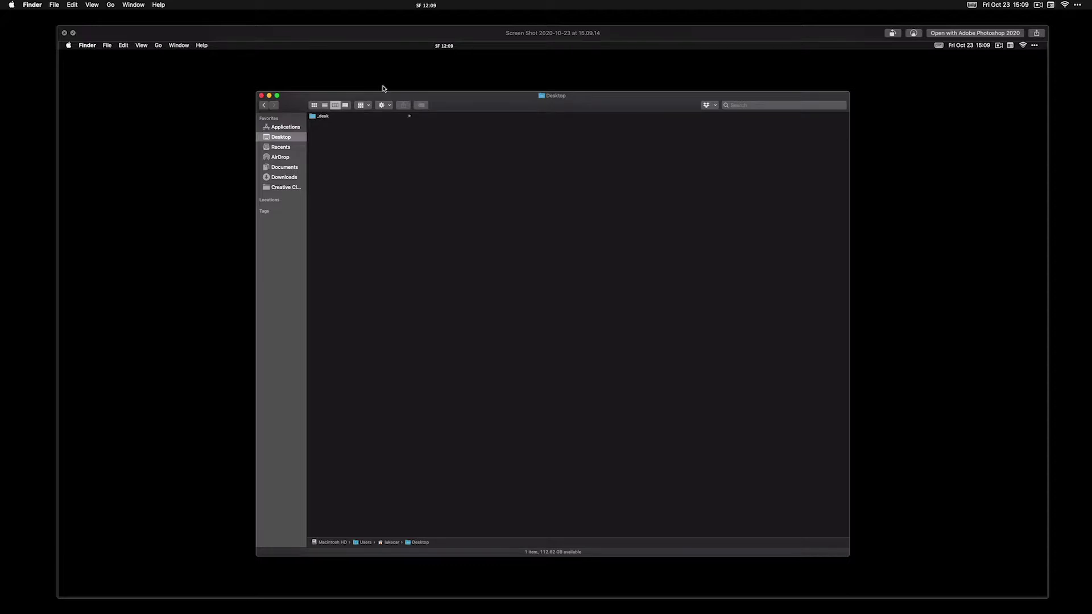
key(space)
shift+click(369, 98)
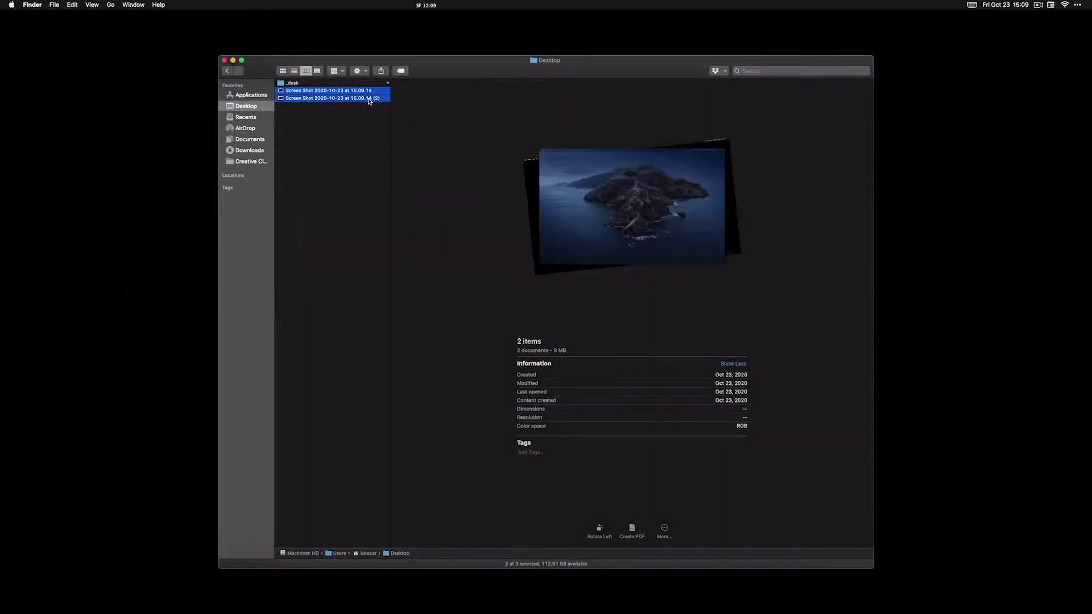
key(super+BackSpace)
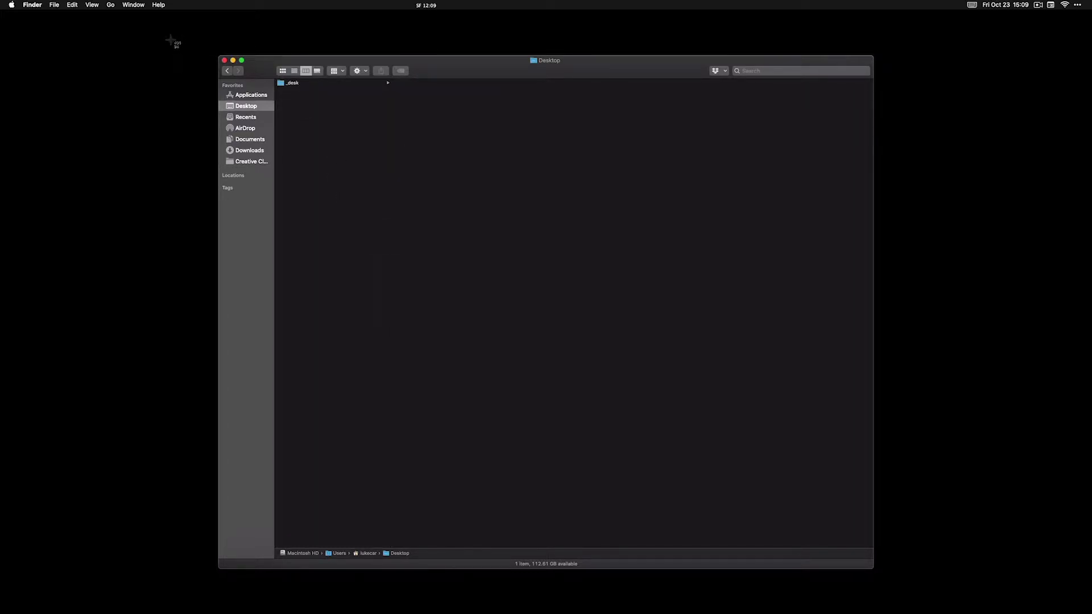
Capture an area screenshot of the Finder window, preview it, then delete it.
drag(173, 41, 696, 424)
click(350, 91)
key(space)
key(space)
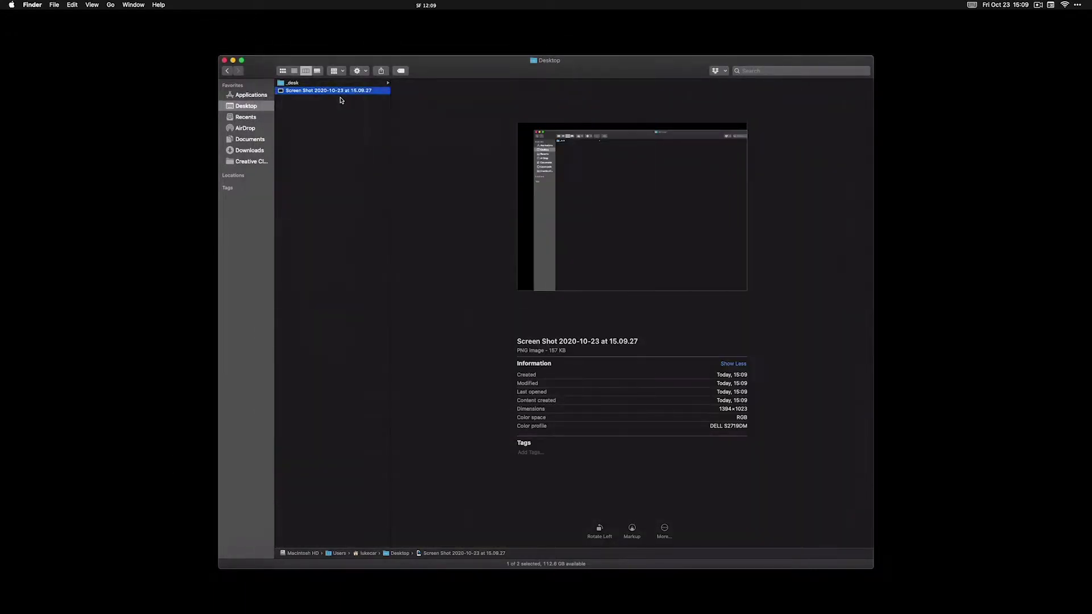
key(cmd+BackSpace)
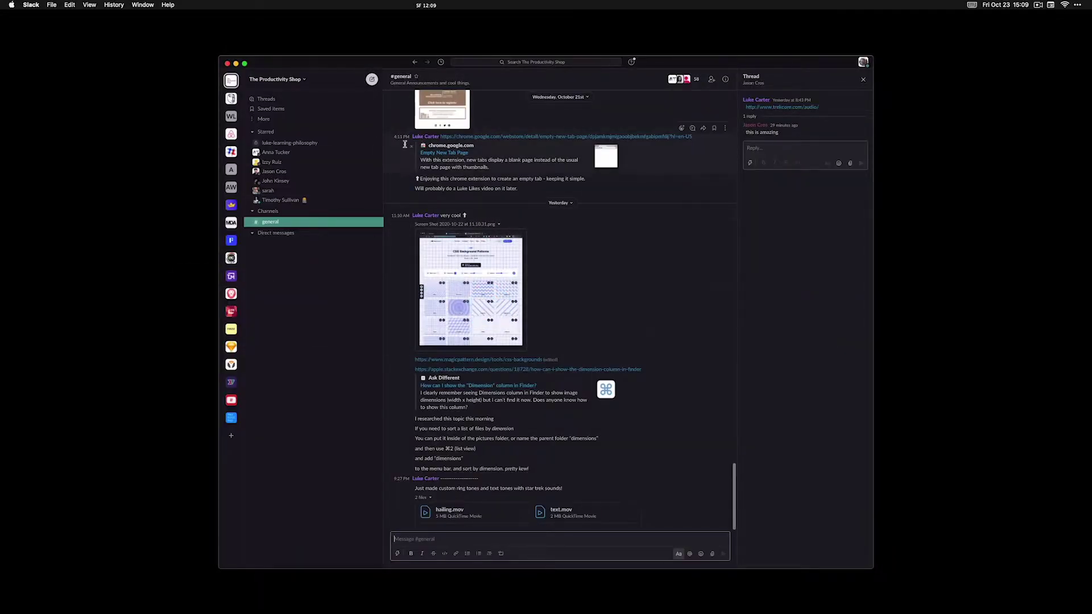
Paste the clipboard screenshot into the #general message box, then clear the pasted attachment.
key(super+v)
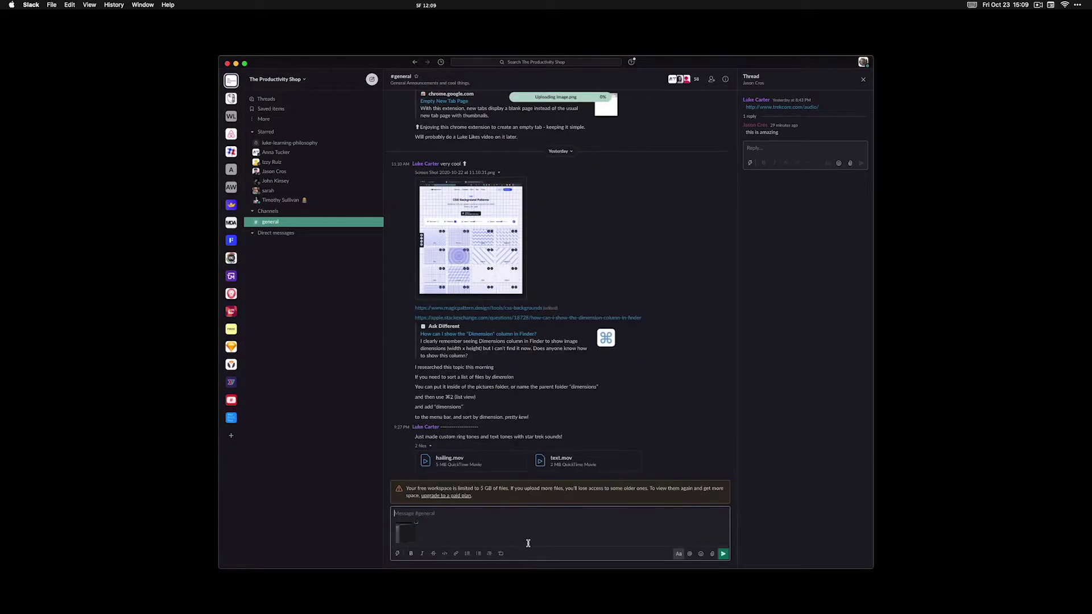
key(Return)
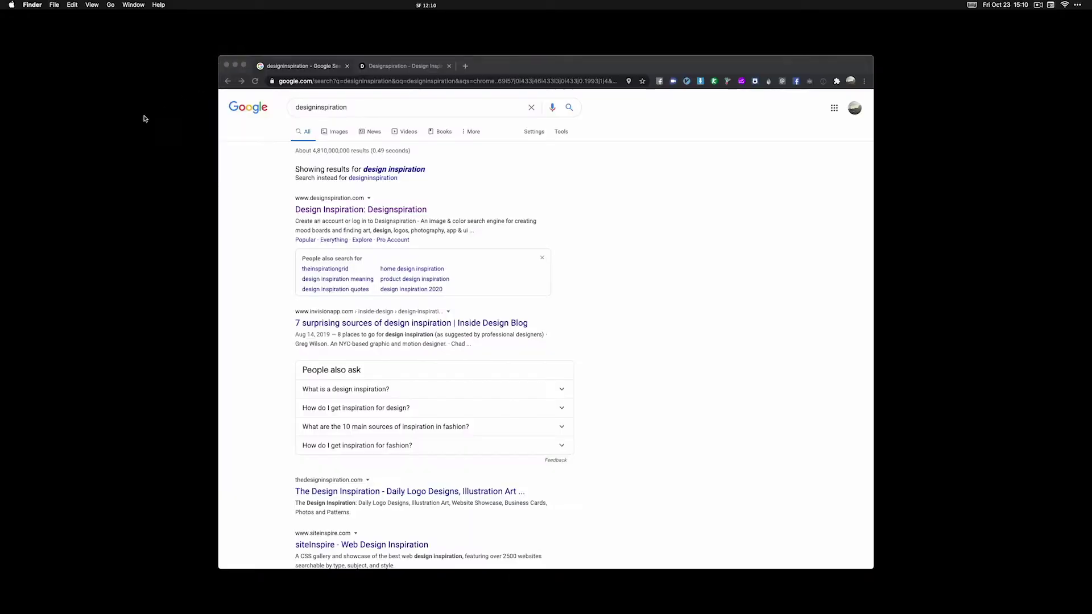
Launch BetterTouchTool, show triggers for all apps, and select the Screenshot to Pasteboard sequence.
key(super+space)
text(btt)
key(Return)
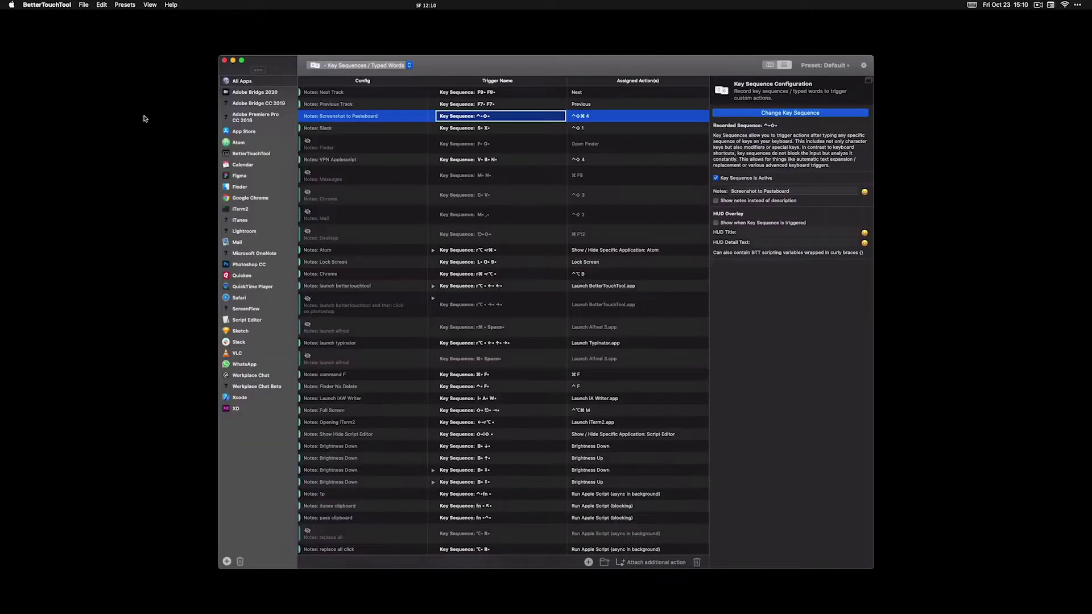
click(257, 80)
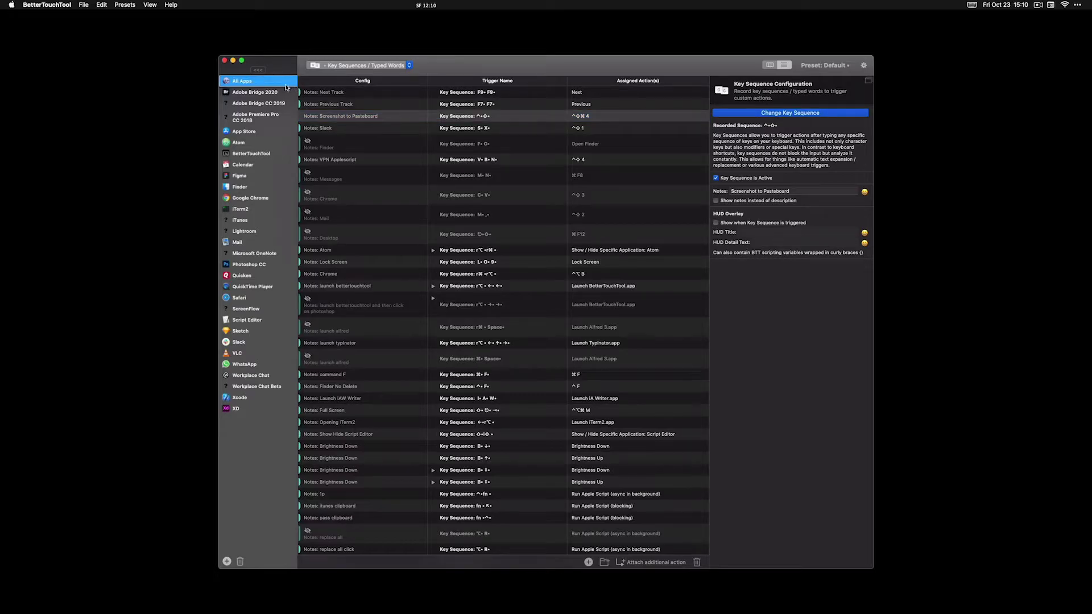
click(407, 115)
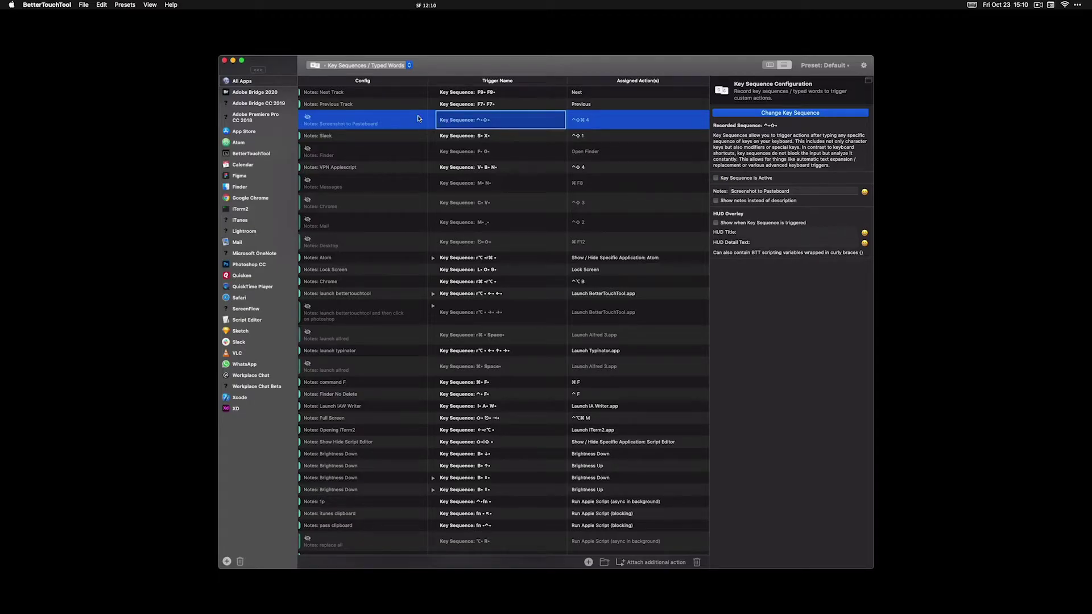
Maximize the window and add two blank Key Sequences / Typed Words triggers.
key(ctrl+alt+Return)
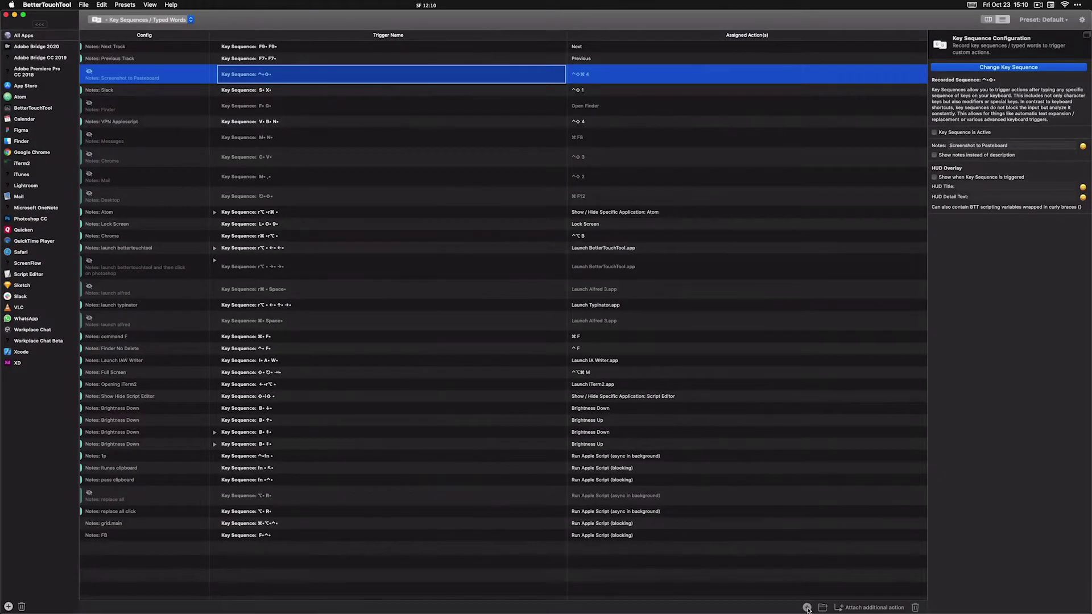
click(807, 608)
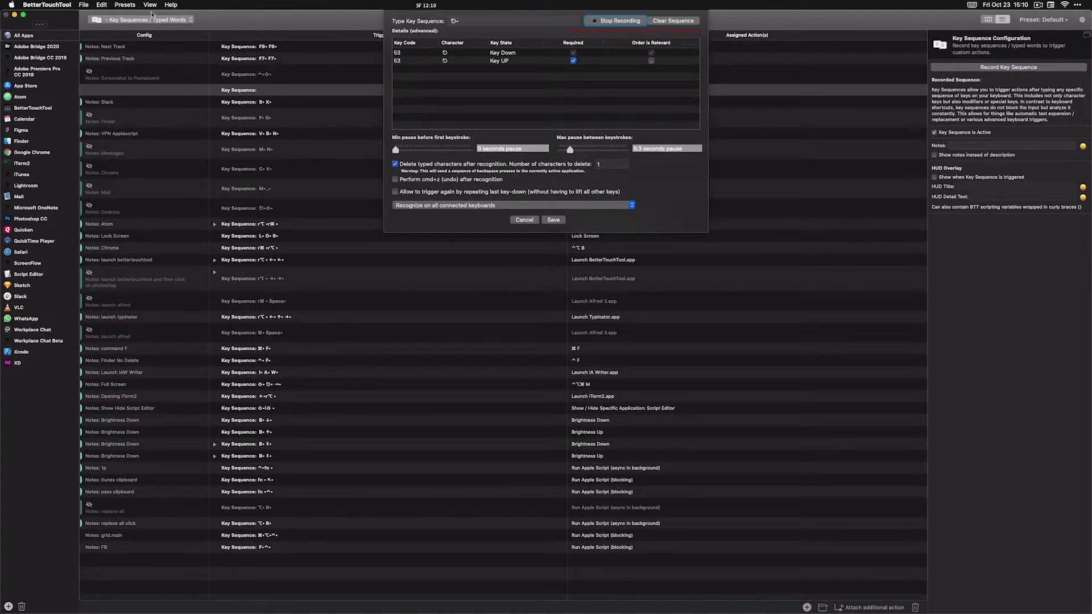
click(526, 220)
click(155, 21)
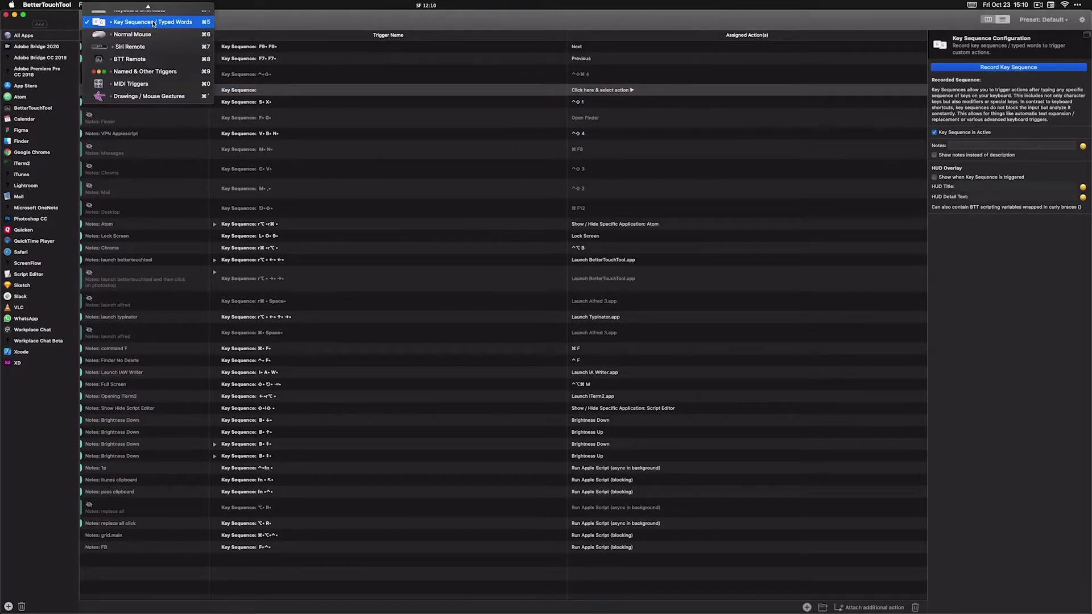
click(147, 23)
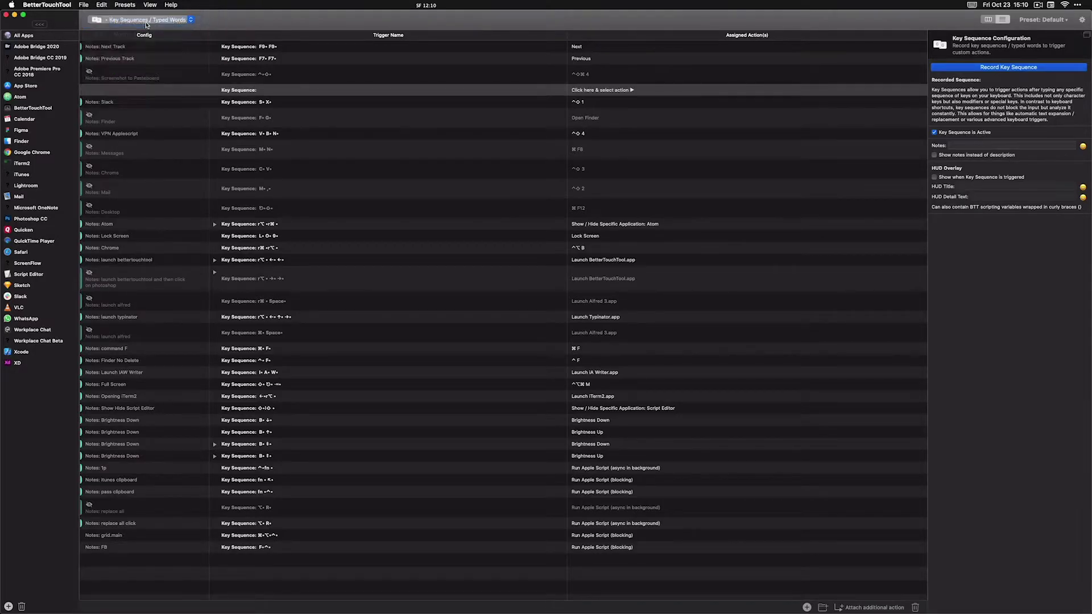
click(807, 607)
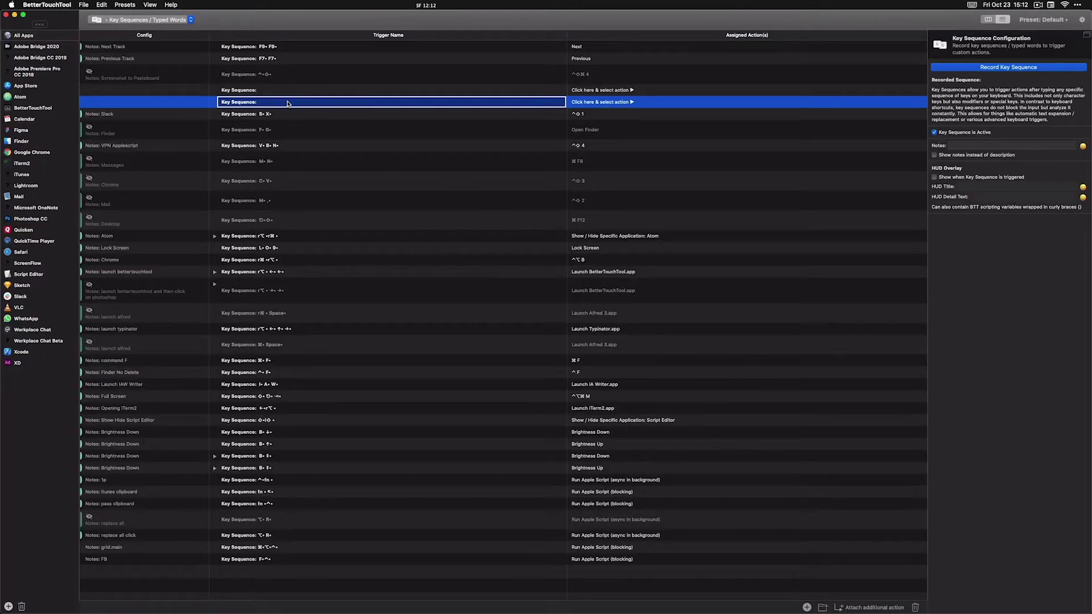
Record Control then Shift, each pressed and released, in the new trigger's Key Sequence cell.
click(288, 104)
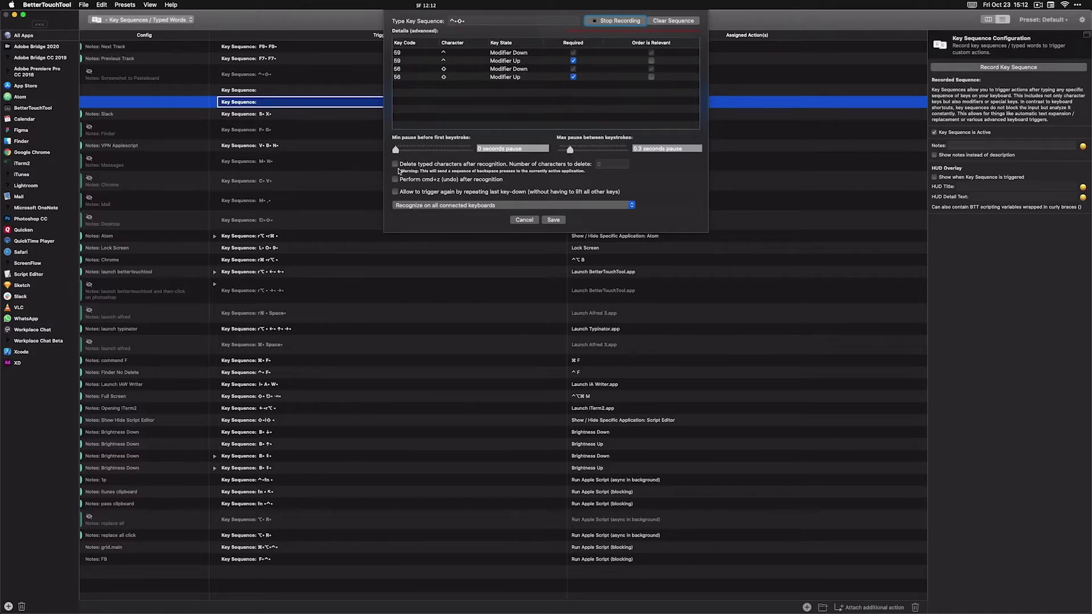
Make the trigger send the ⇧^⌘4 keyboard shortcut, then restart BetterTouchTool.
click(554, 220)
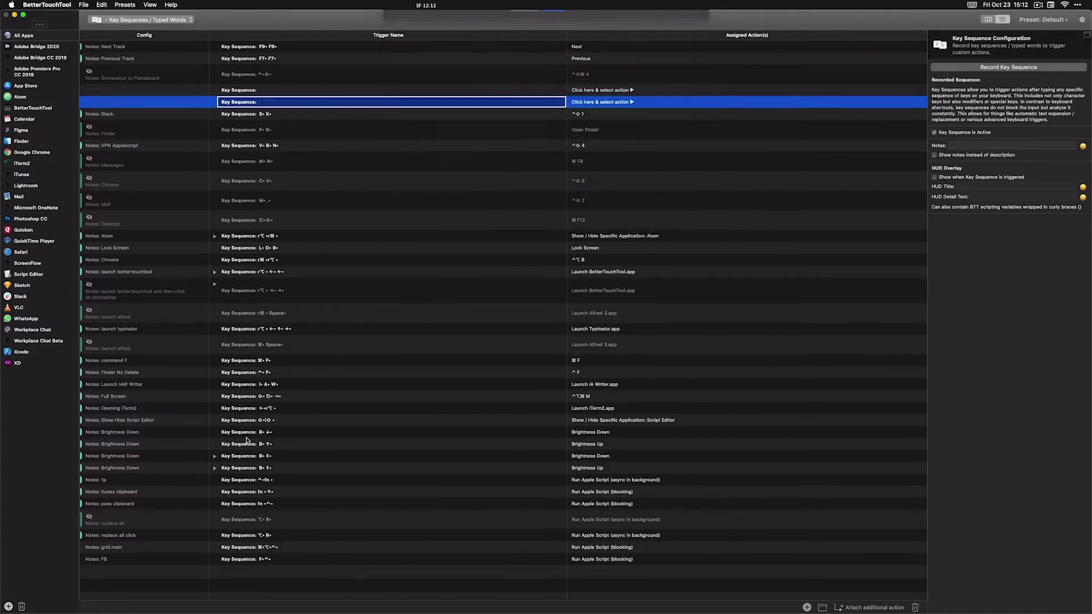
click(598, 103)
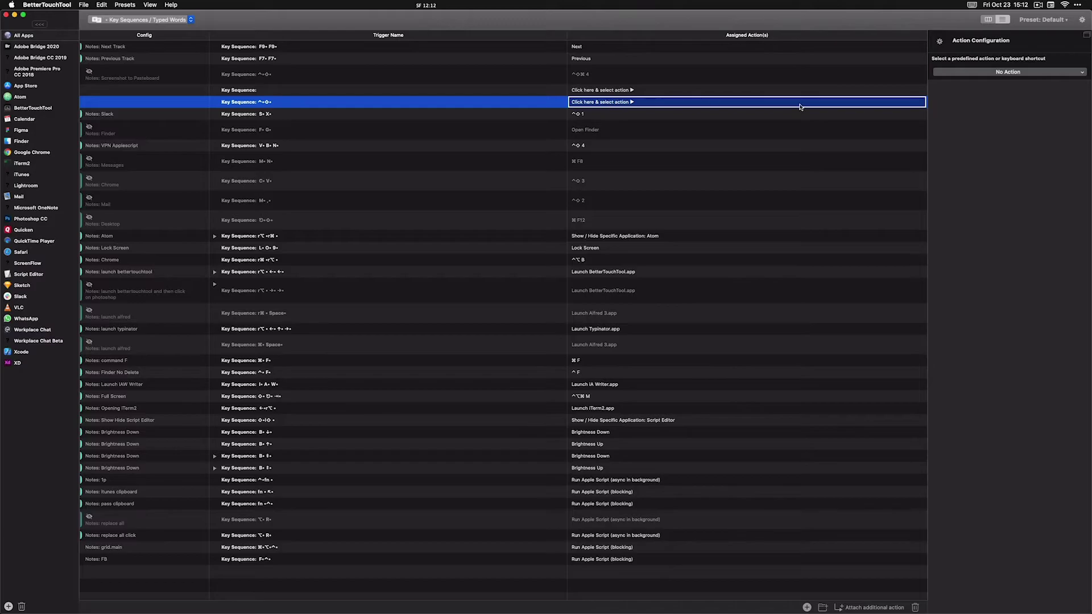
click(1046, 75)
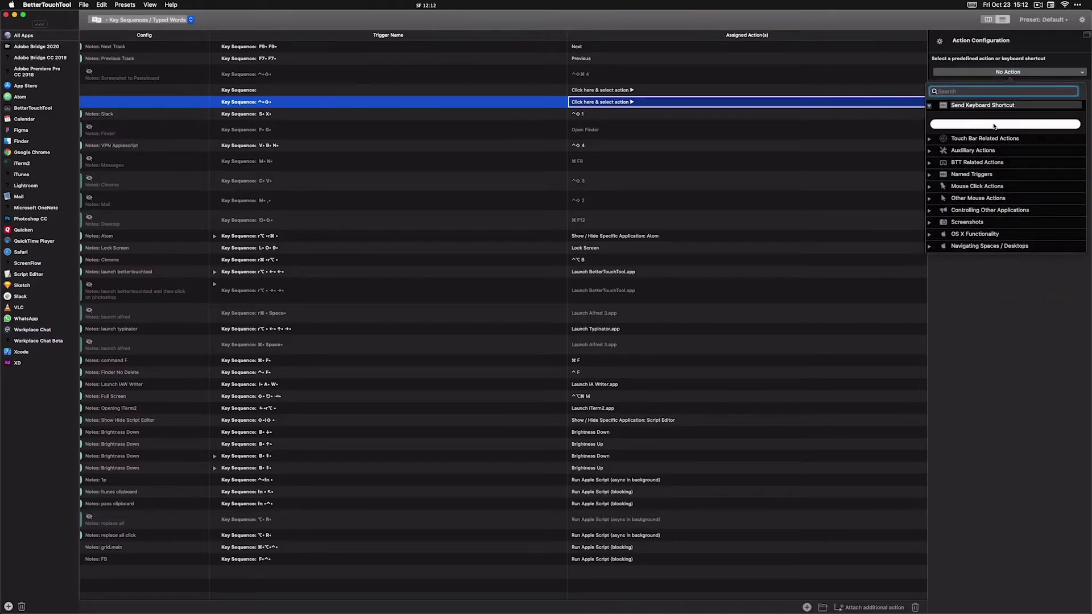
click(997, 125)
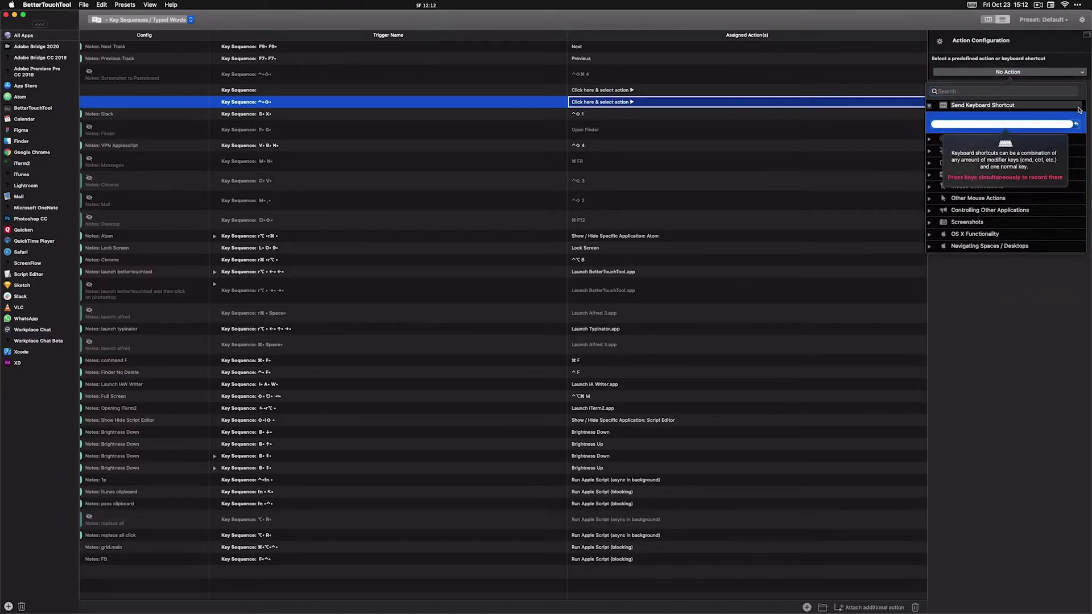
text(⌃⇧⌘4)
key(ctrl+shift+super+4)
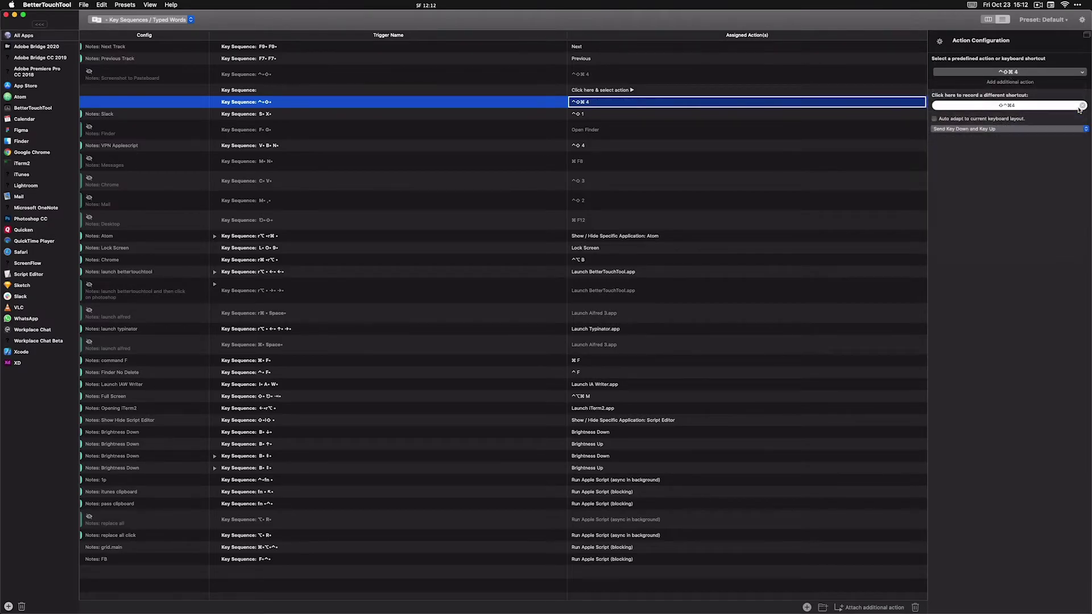
click(49, 6)
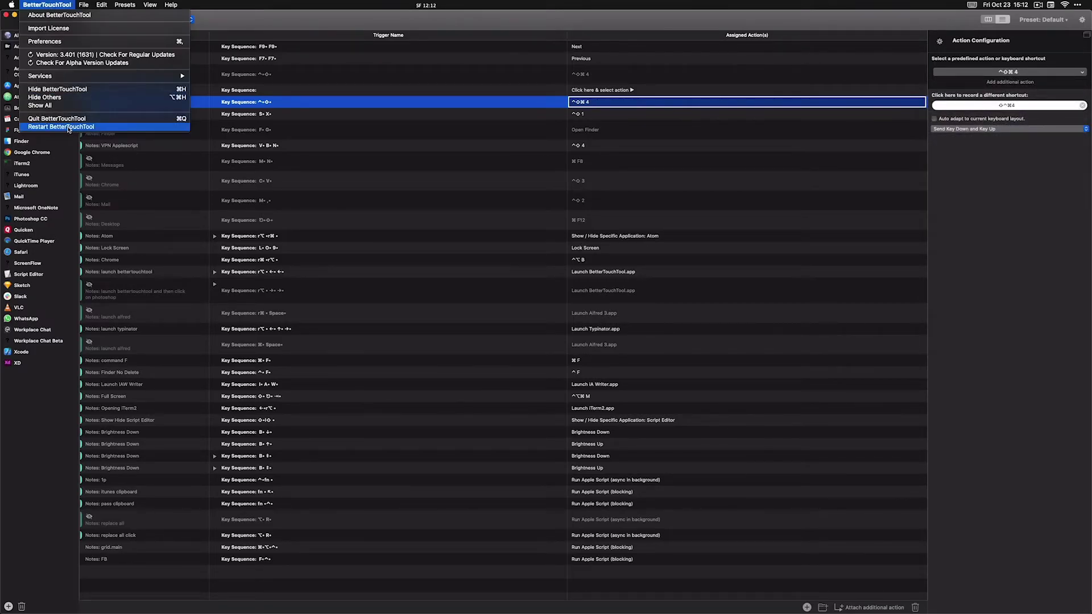
click(48, 126)
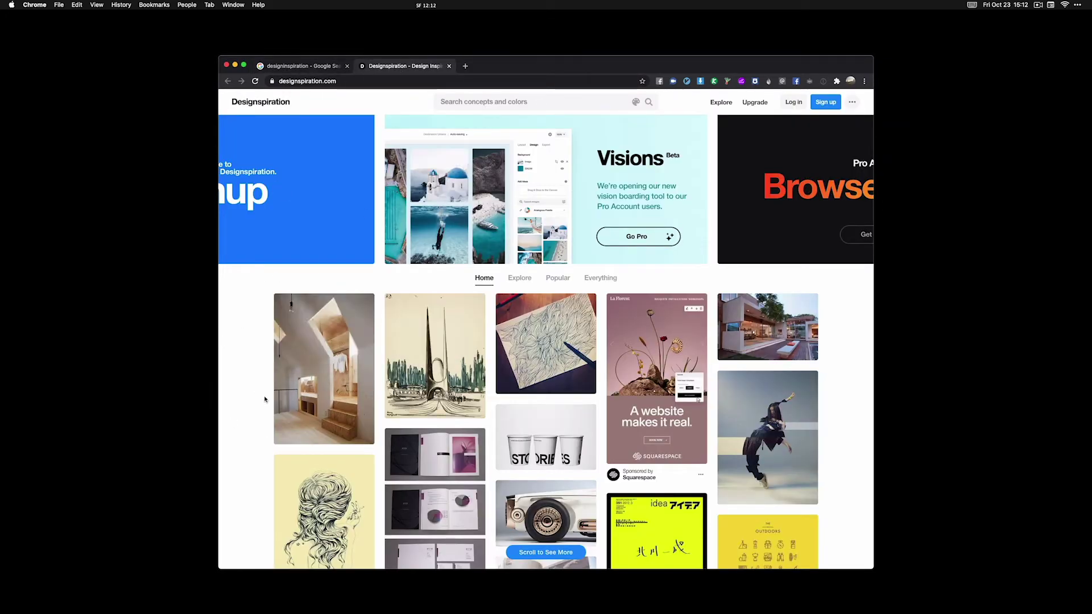
Open the plywood interior pin on Designspiration and capture the photo as an area screenshot.
click(316, 403)
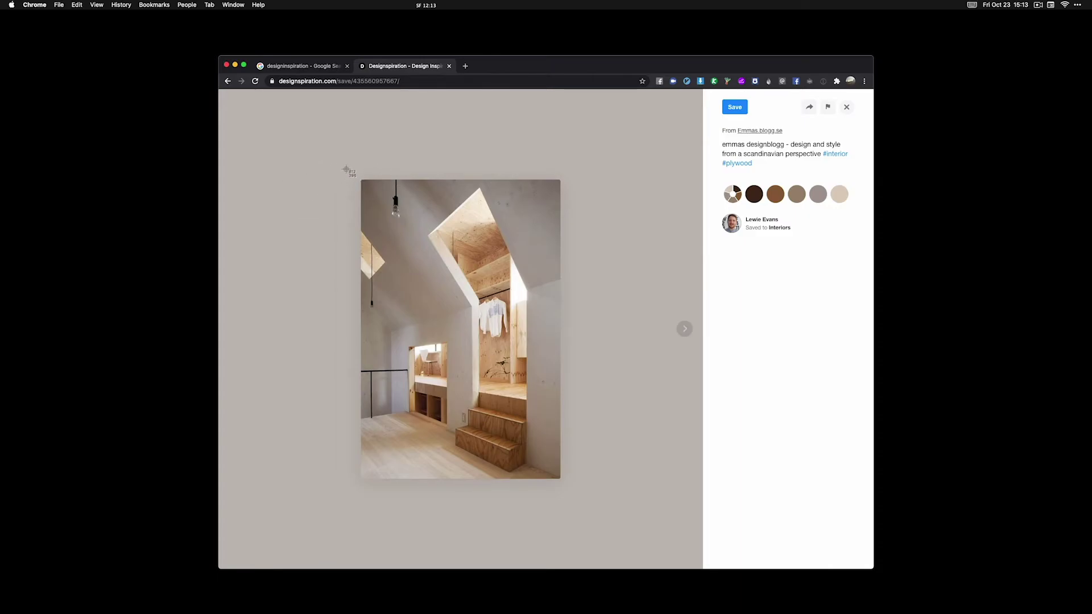
drag(346, 168, 573, 501)
key(super+Tab)
Switch to Slack and paste the plywood interior screenshot into the #general message box.
key(super+Tab)
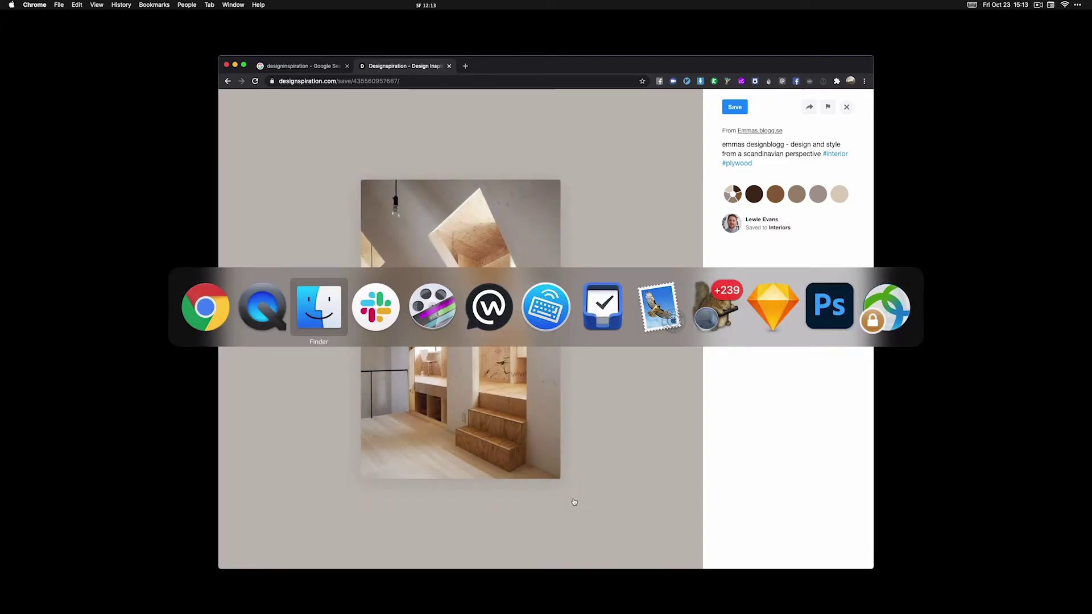
key(super+Tab)
key(super+v)
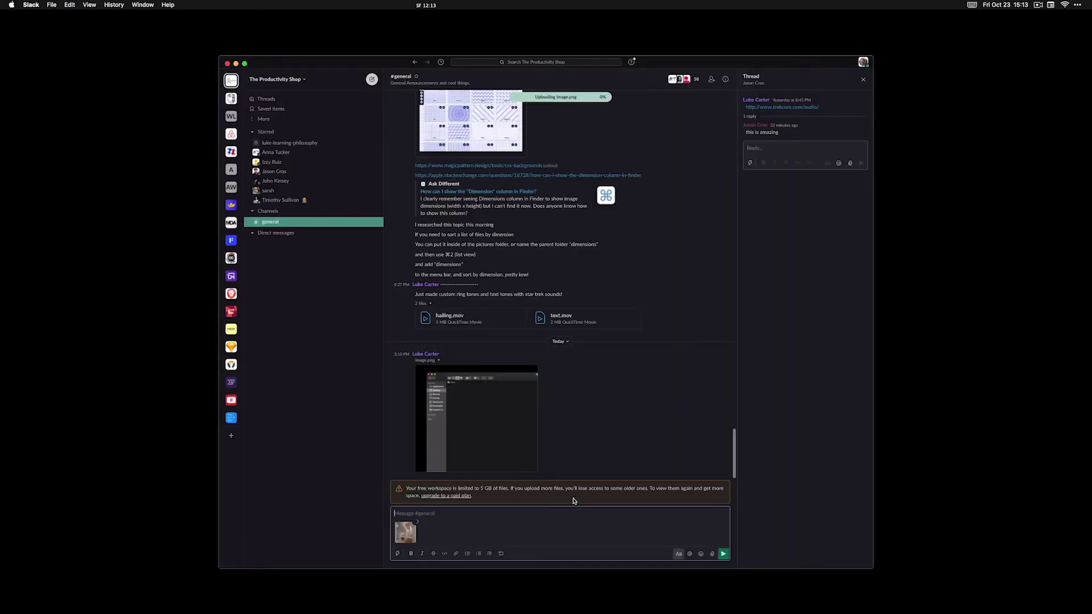